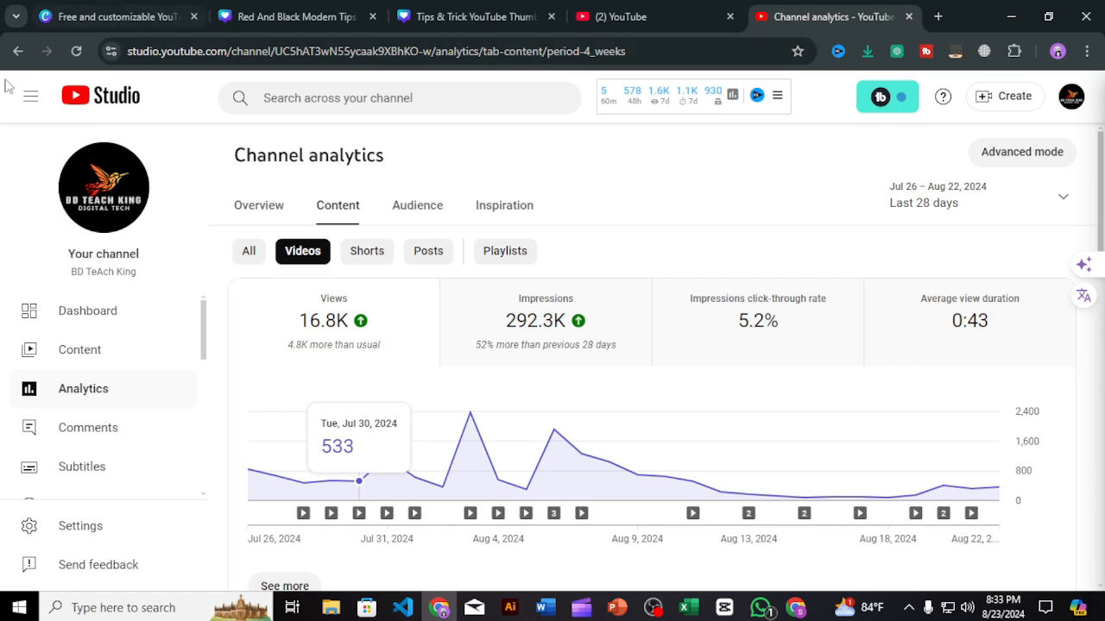
# Switch to Canva and look through the template results for "youtube thumbnail"
pyautogui.click(108, 17)
pyautogui.scroll(2, 364, 224)
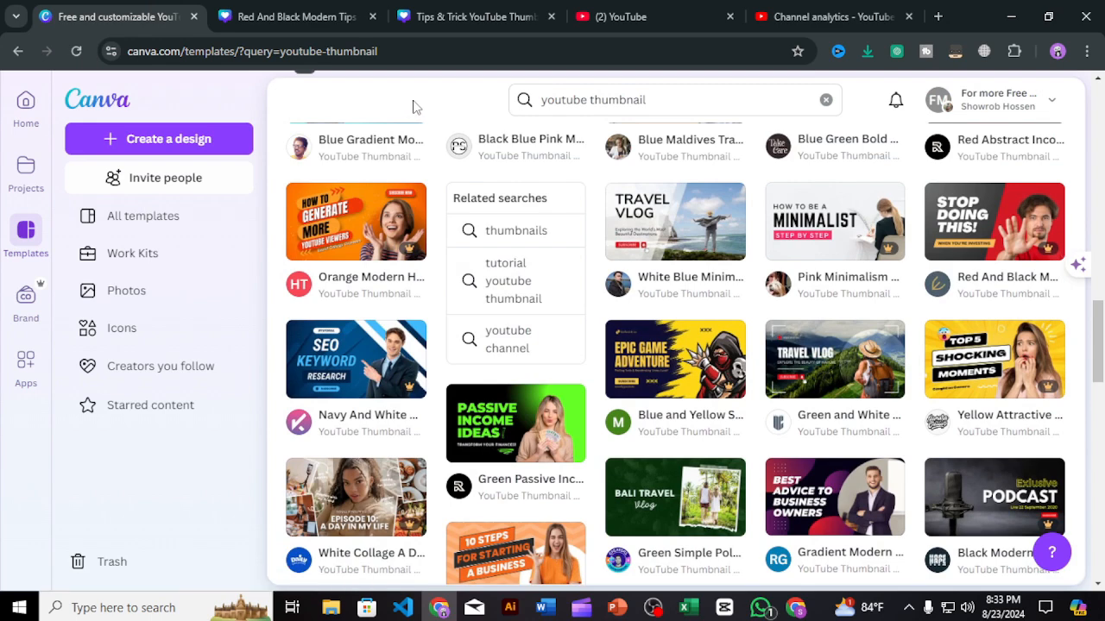
pyautogui.scroll(4, 414, 107)
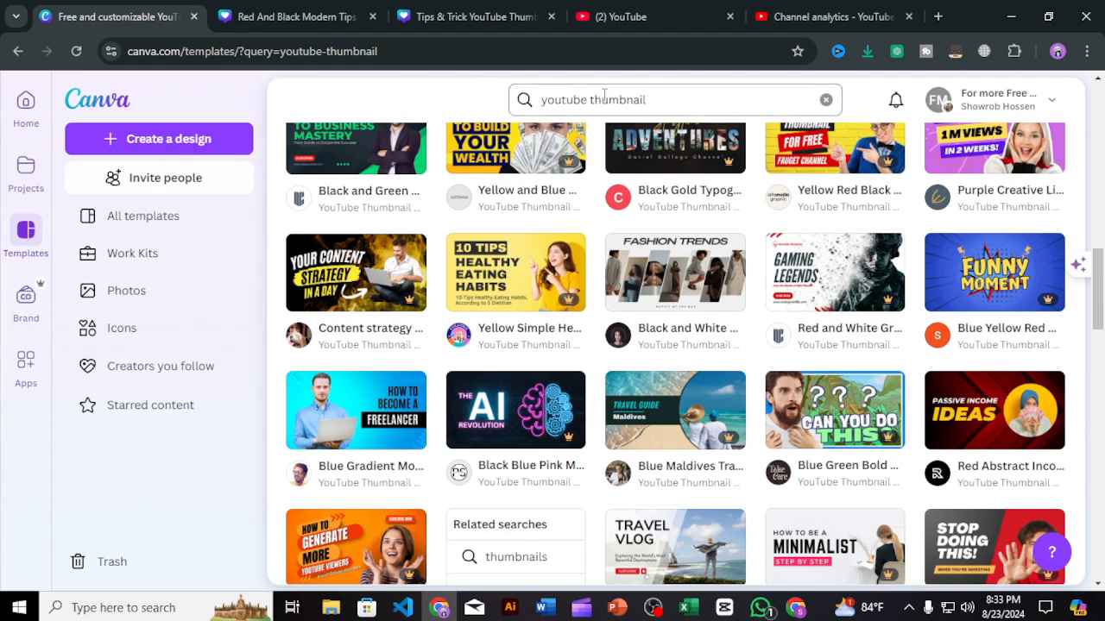
pyautogui.scroll(1, 527, 259)
pyautogui.scroll(1, 532, 276)
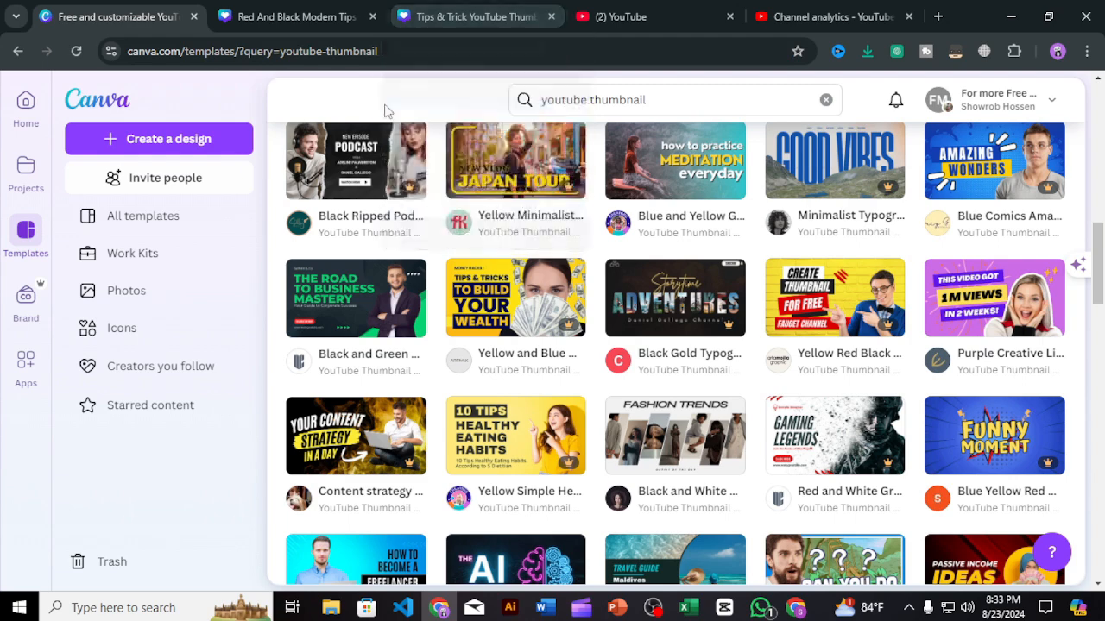
# In the Red And Black Modern design, shrink the "STOP DOING THIS!" heading to about size 38.3 and place it in the upper dark area
pyautogui.click(340, 21)
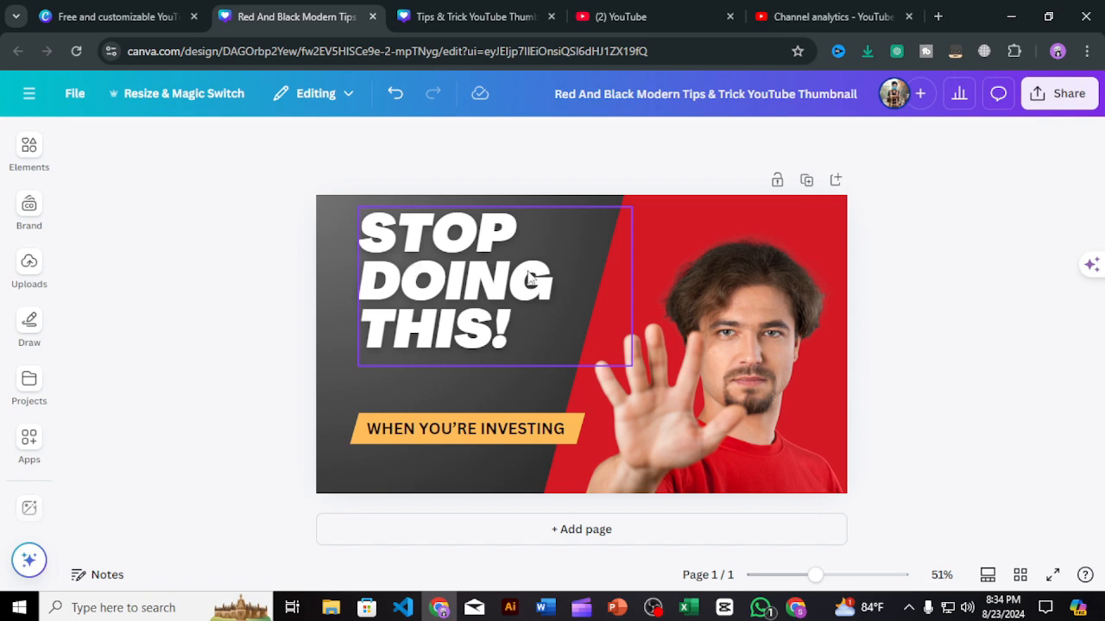
pyautogui.click(697, 227)
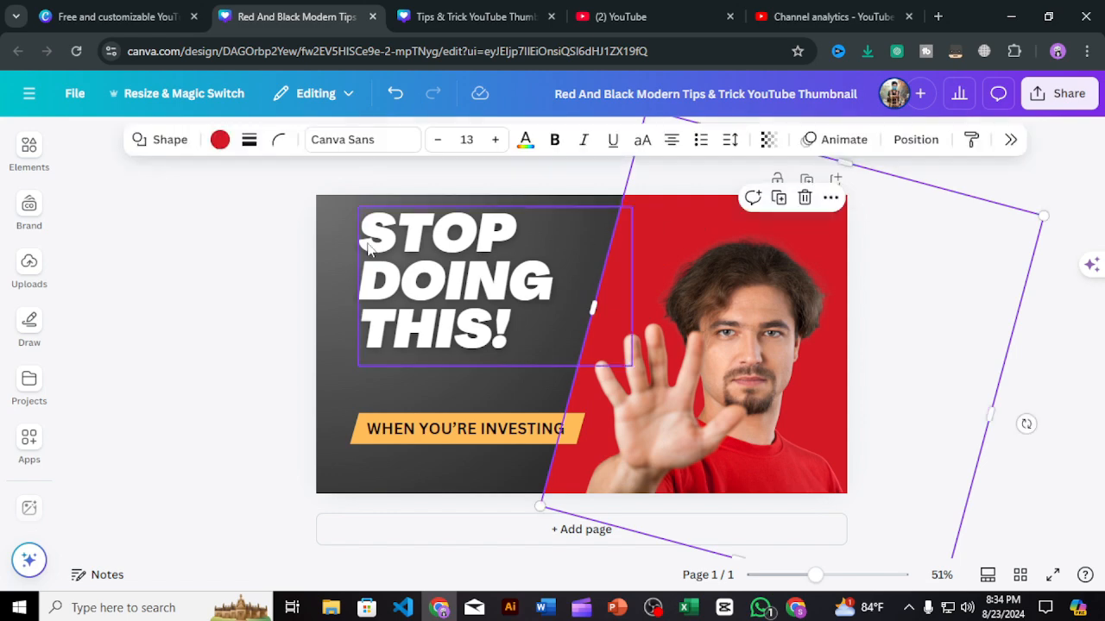
pyautogui.moveTo(631, 365); pyautogui.dragTo(751, 258)
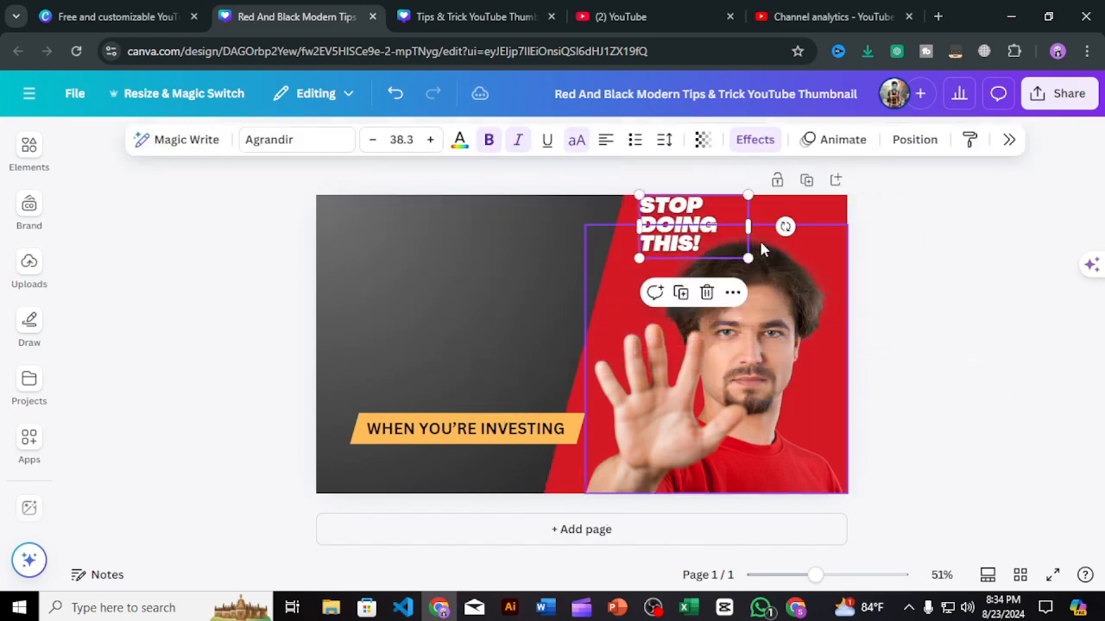
pyautogui.moveTo(676, 227); pyautogui.dragTo(470, 256)
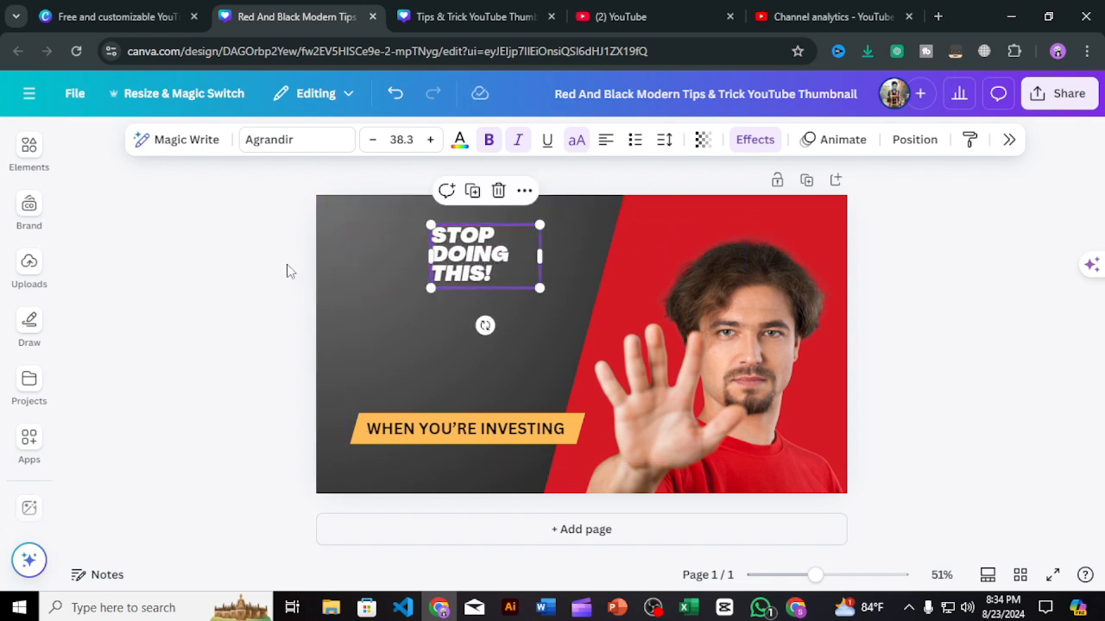
# Separate the "WHEN YOU'RE INVESTING" text from its orange banner, lowering the banner slightly and placing the text just above it
pyautogui.click(436, 429)
pyautogui.moveTo(441, 428)
pyautogui.mouseDown()
pyautogui.moveTo(493, 403)
pyautogui.moveTo(457, 368)
pyautogui.moveTo(459, 411)
pyautogui.moveTo(495, 345)
pyautogui.moveTo(462, 366)
pyautogui.moveTo(443, 449)
pyautogui.mouseUp()
pyautogui.click(495, 368)
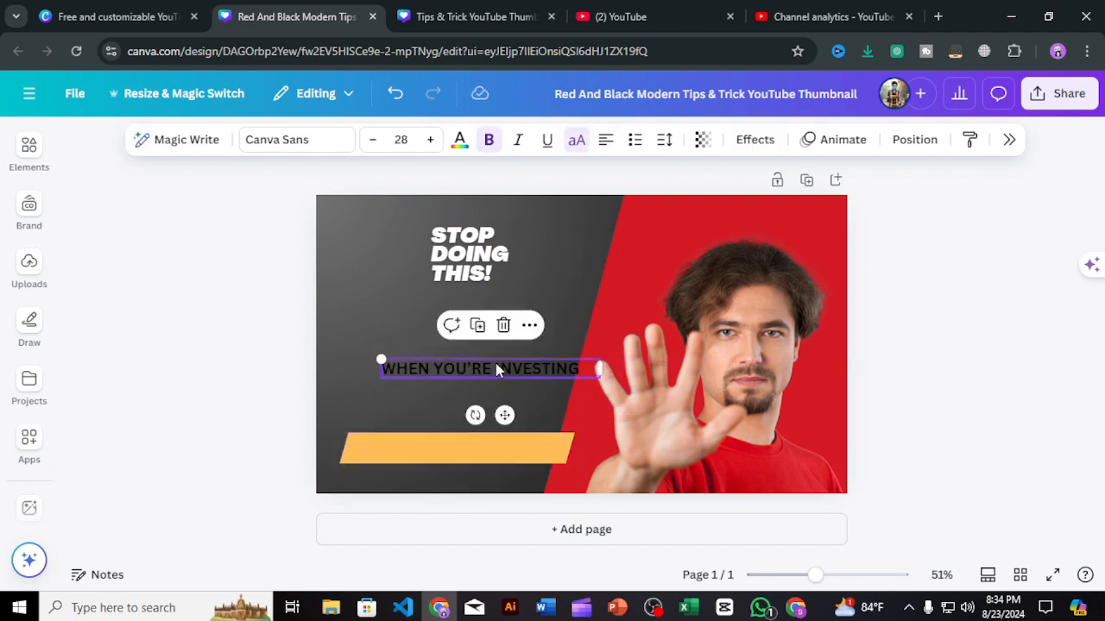
pyautogui.moveTo(496, 367); pyautogui.dragTo(462, 409)
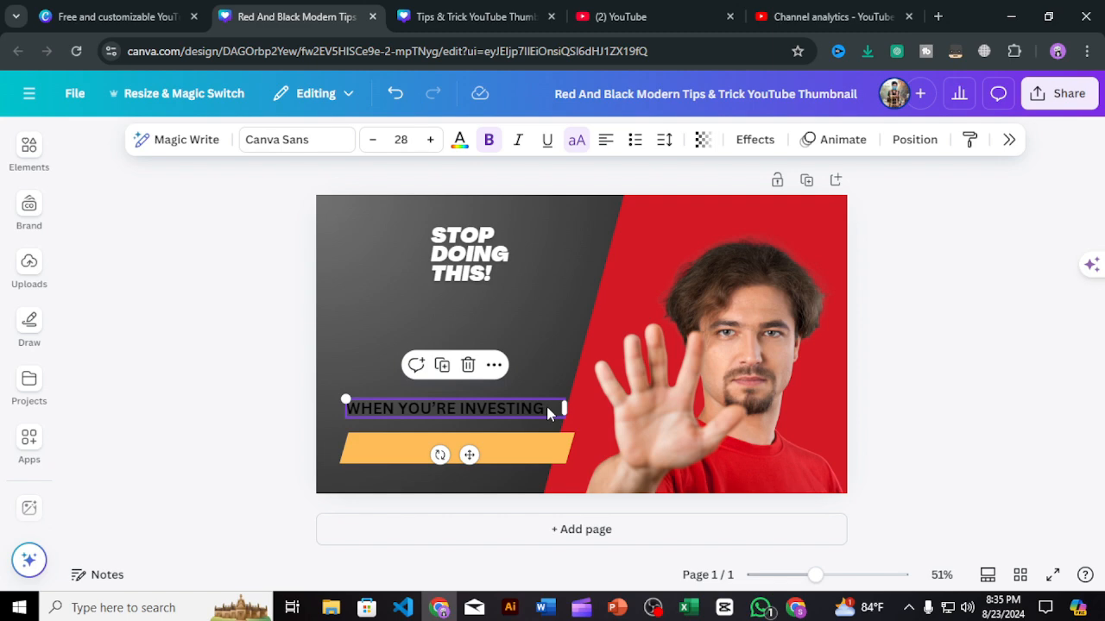
# Compare the Red And Black Modern template design with the customized Tips & Trick YouTube Thumbnail design
pyautogui.click(451, 14)
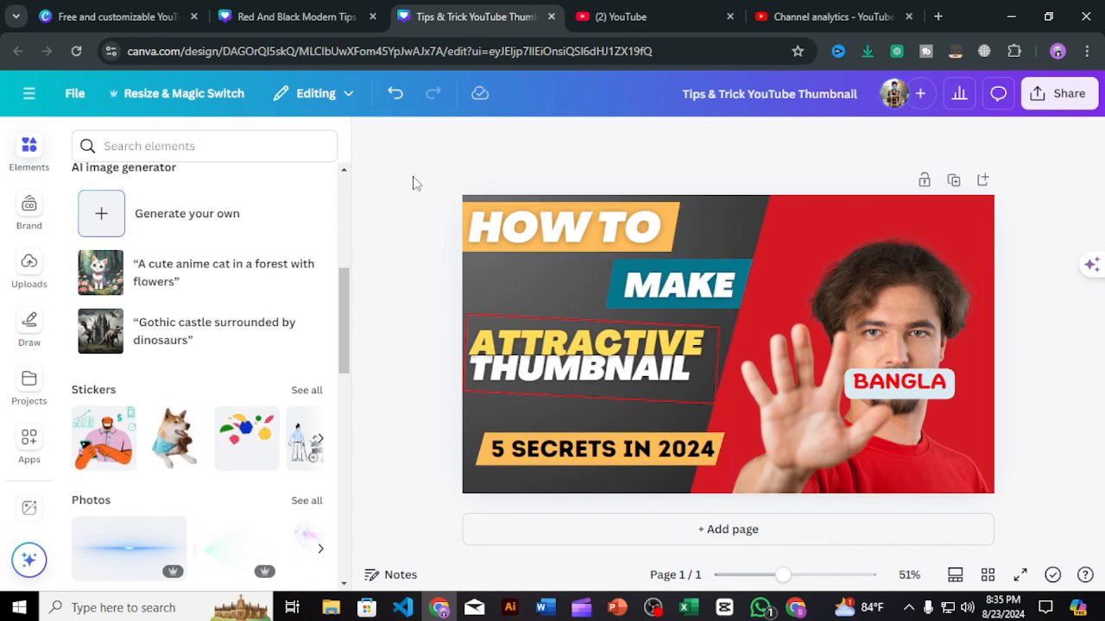
pyautogui.click(335, 21)
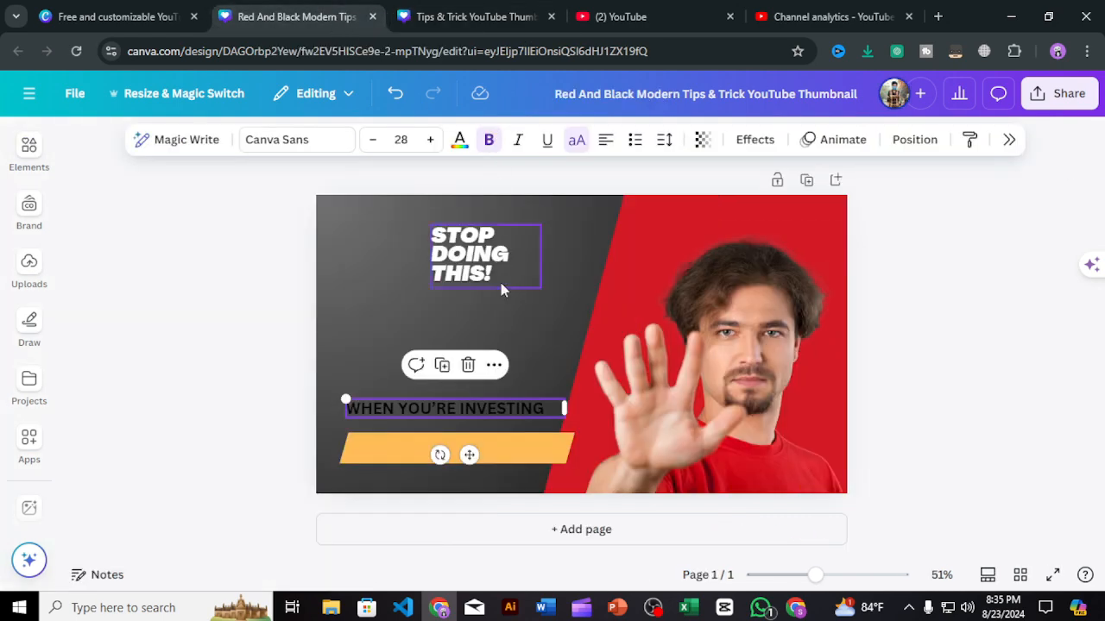
pyautogui.click(436, 19)
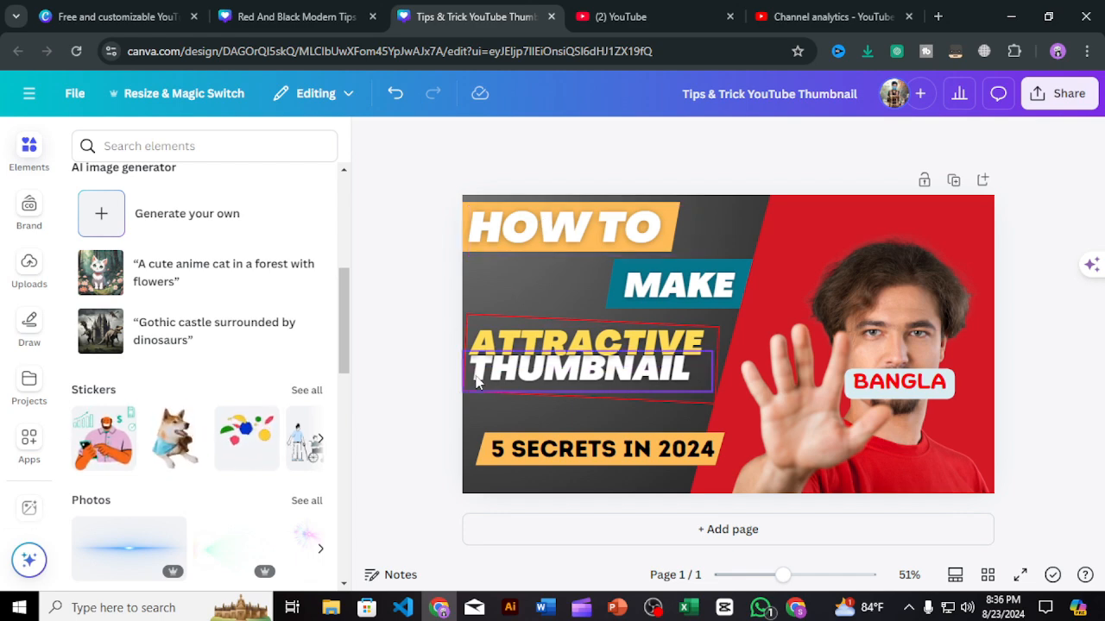
# Browse the element library for the Tips & Trick thumbnail and search it for "effect"
pyautogui.click(38, 160)
pyautogui.scroll(-5, 177, 242)
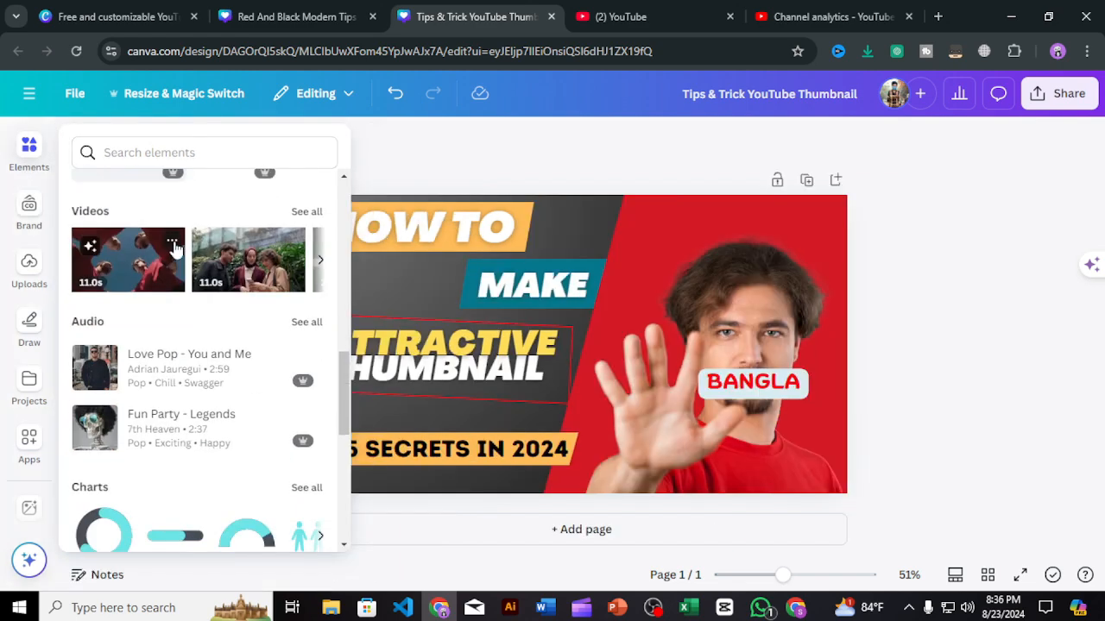
pyautogui.scroll(2, 173, 251)
pyautogui.scroll(-2, 170, 253)
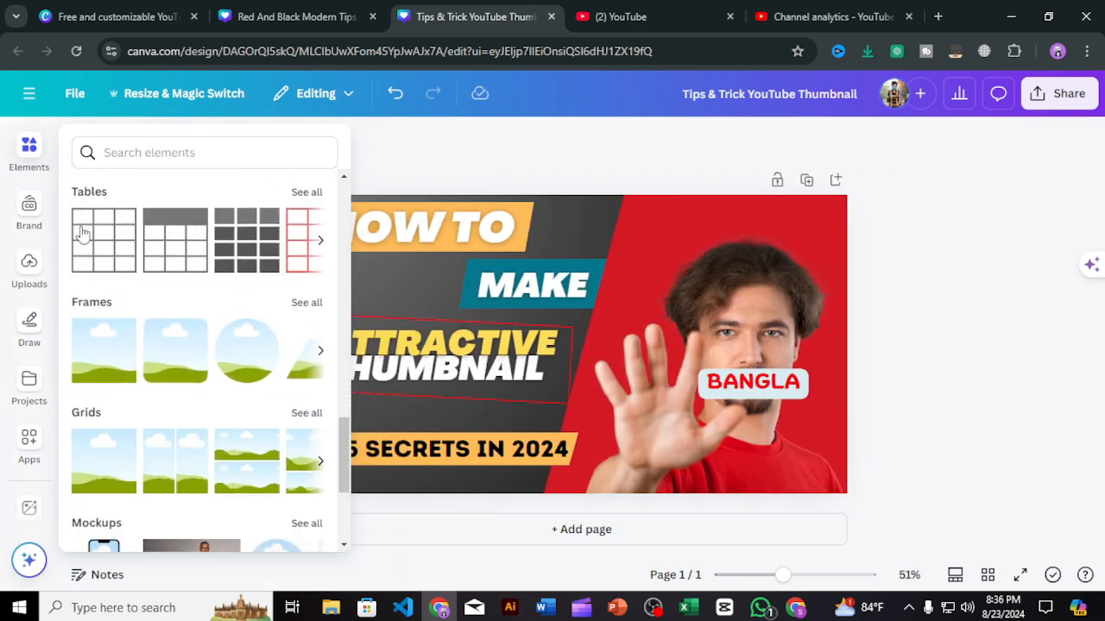
pyautogui.scroll(-3, 164, 385)
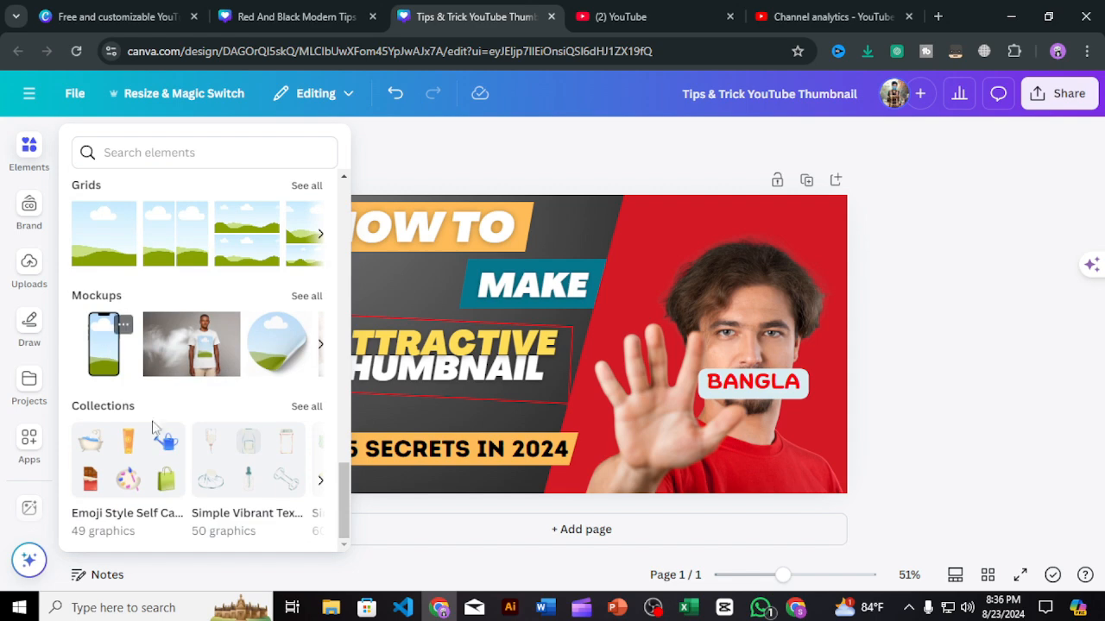
pyautogui.scroll(4, 259, 363)
pyautogui.click(177, 155)
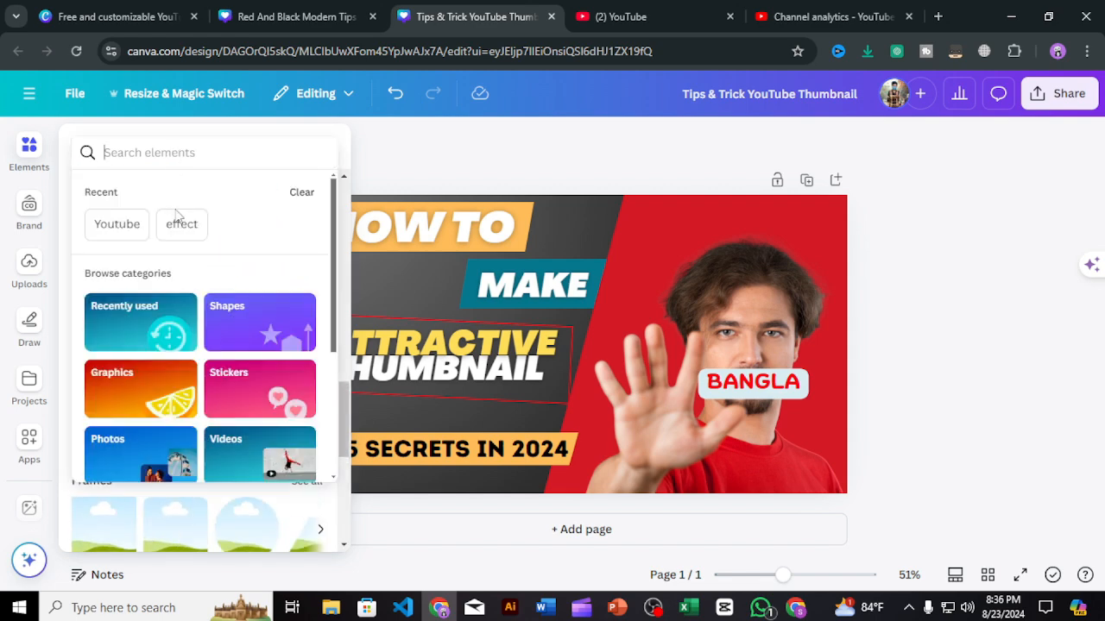
pyautogui.click(181, 225)
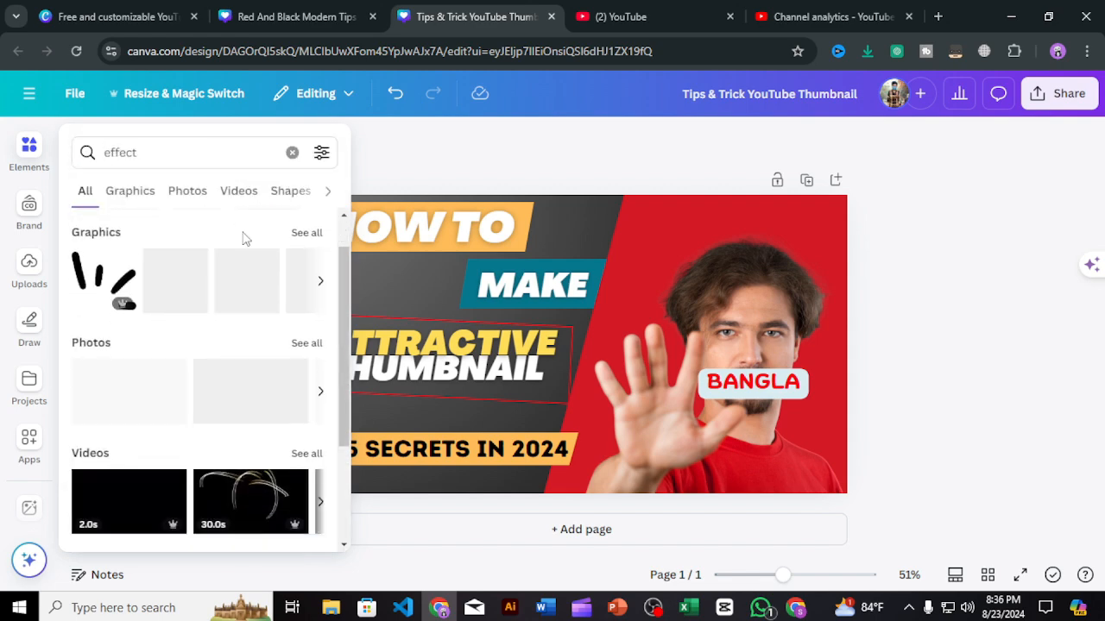
pyautogui.scroll(-3, 160, 296)
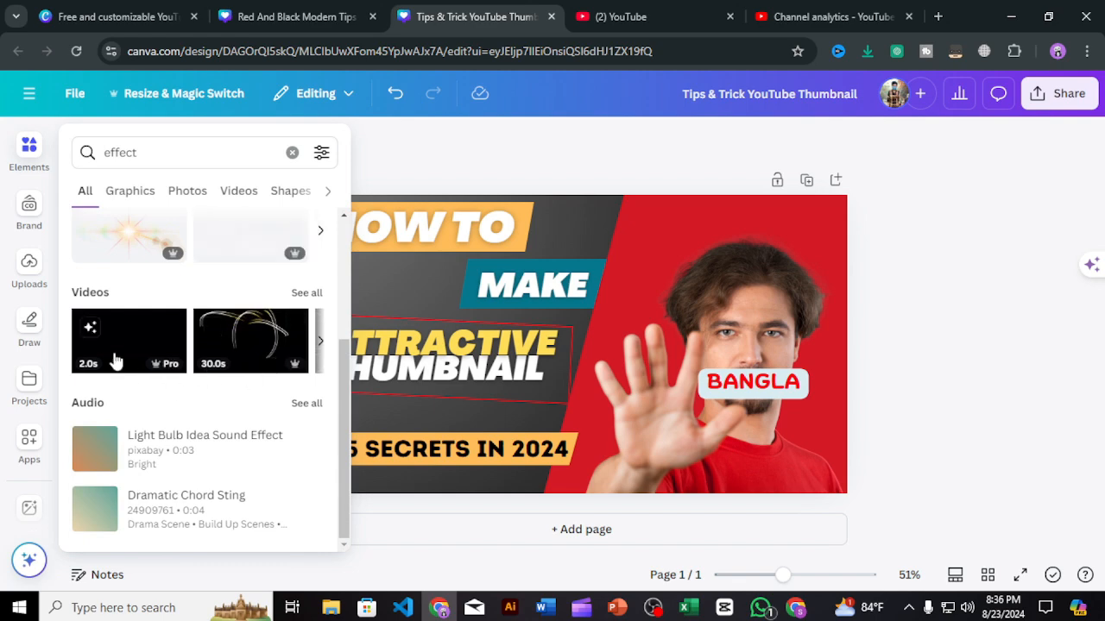
# Add the glowing lens-flare photo to the thumbnail and center its flare over the man's raised hand
pyautogui.moveTo(160, 252); pyautogui.dragTo(653, 283)
pyautogui.moveTo(597, 330); pyautogui.dragTo(700, 268)
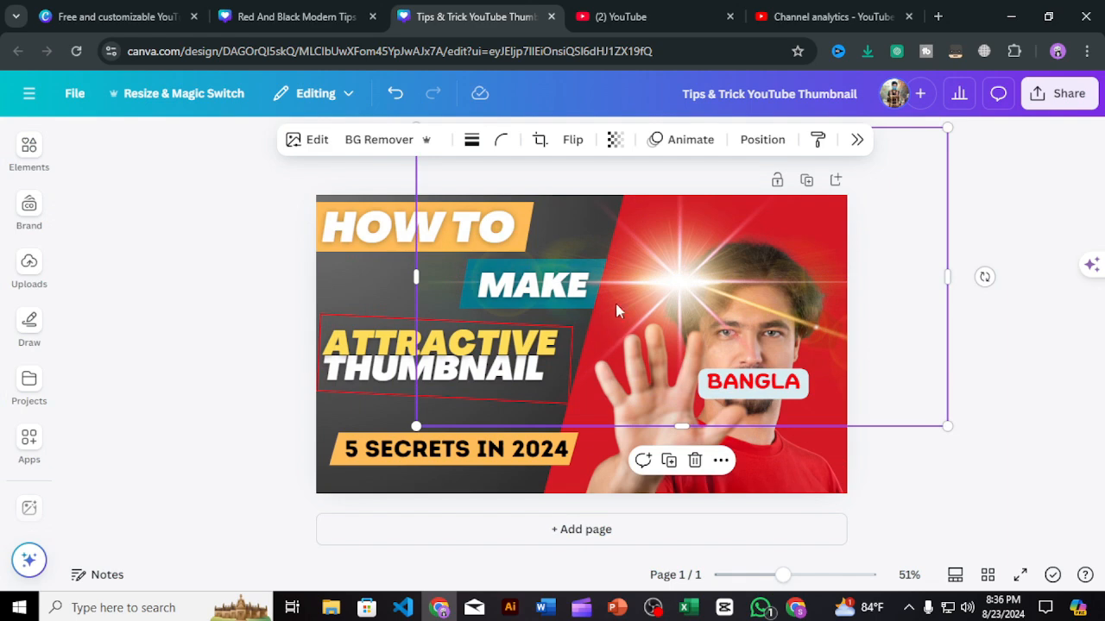
pyautogui.moveTo(665, 263); pyautogui.dragTo(652, 358)
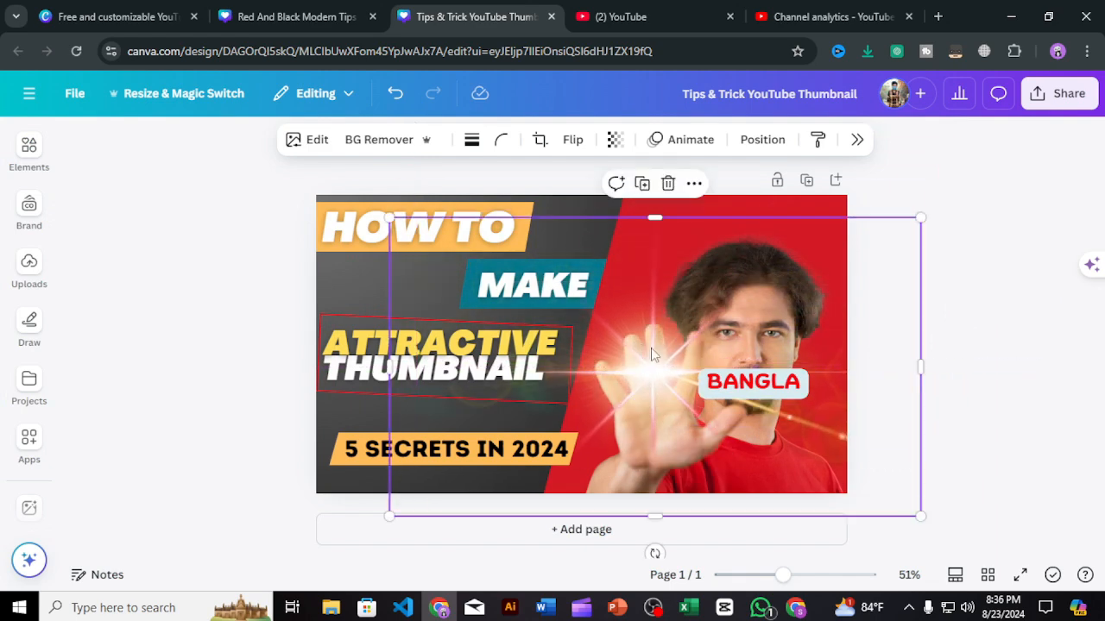
# Move the slanted red background shape left so it extends behind the man and over the teal "MAKE" banner
pyautogui.click(656, 222)
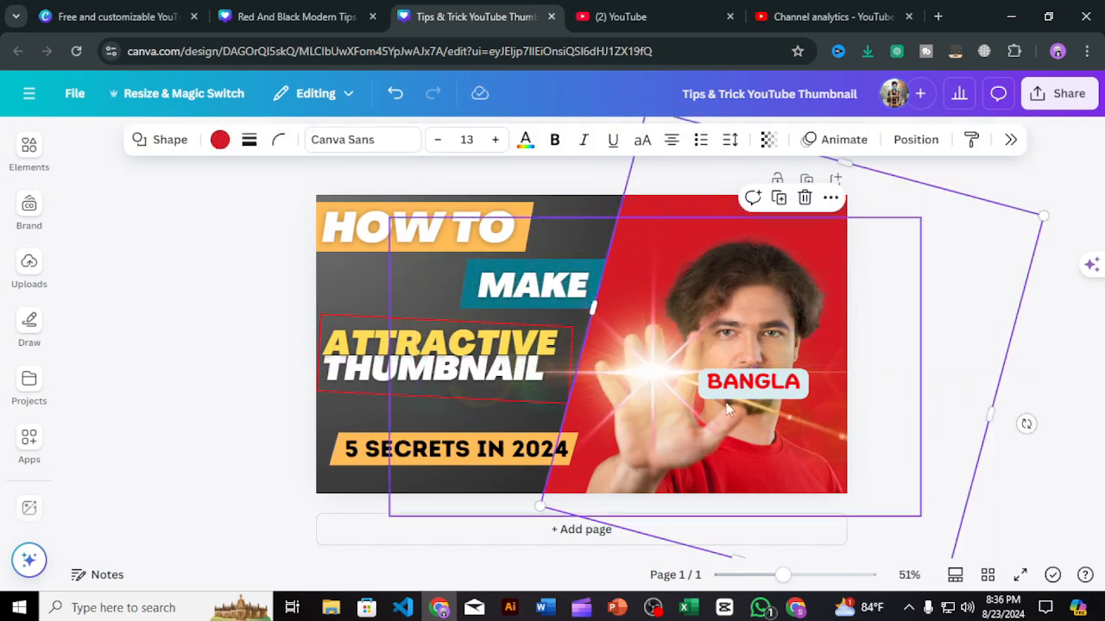
pyautogui.moveTo(706, 323); pyautogui.dragTo(682, 281)
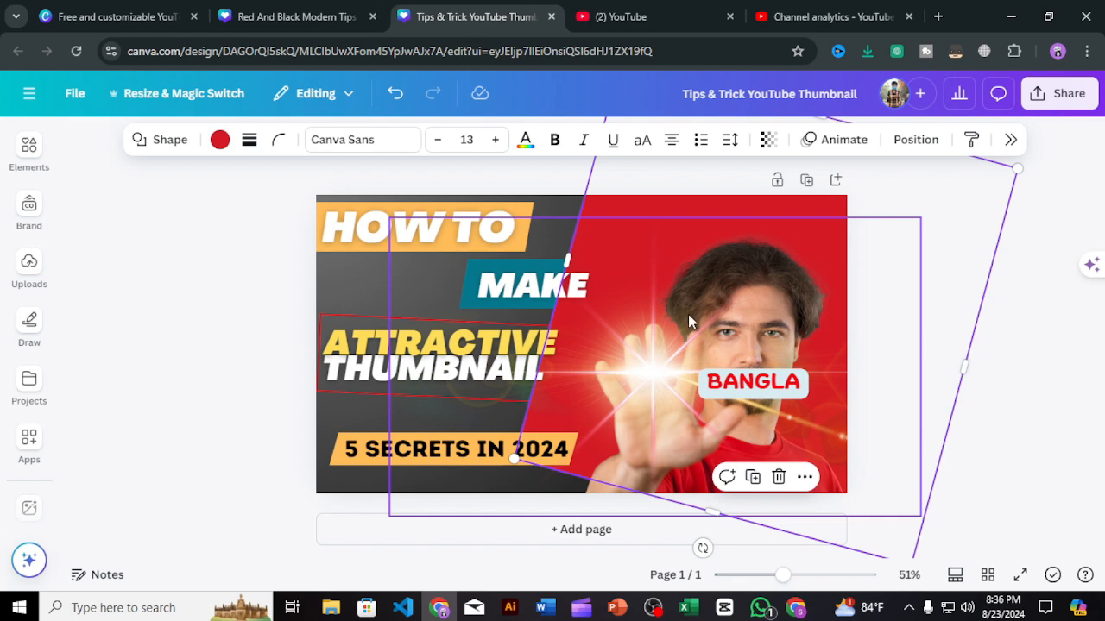
pyautogui.moveTo(703, 333); pyautogui.dragTo(625, 358)
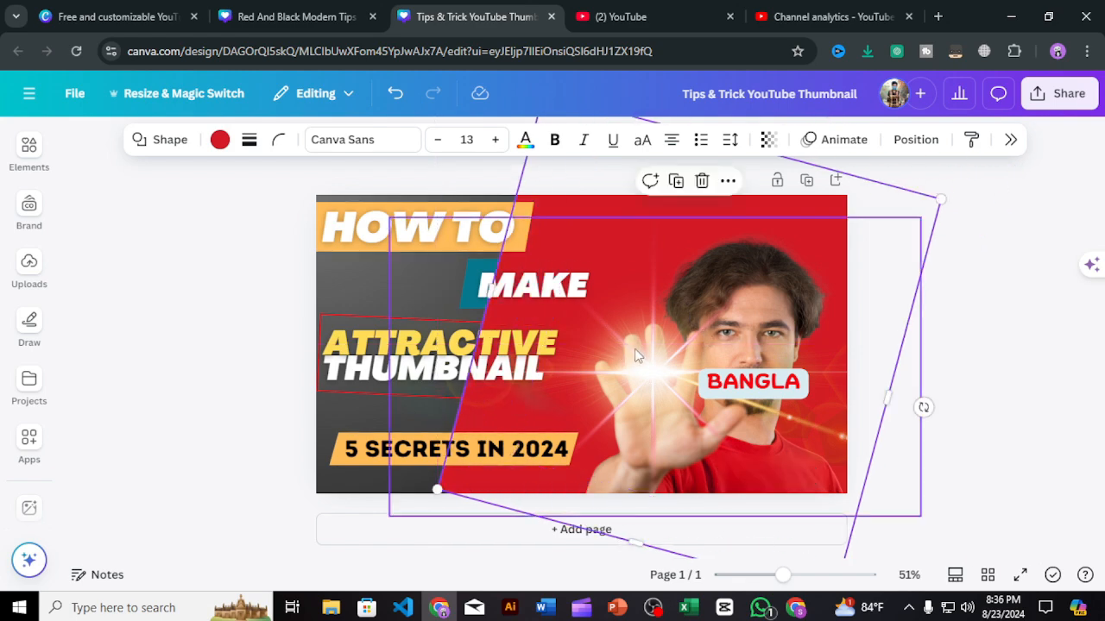